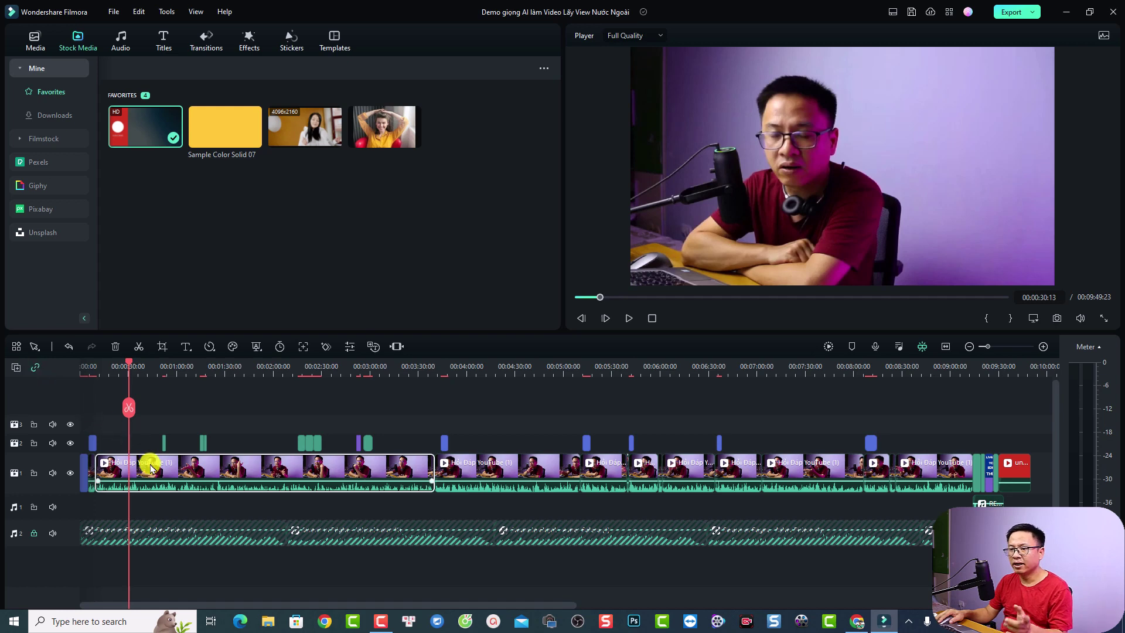
# - Split the first clip at 00:30:13 and 00:43:15 and delete the middle piece, closing the gap
pyautogui.hotkey('ctrl', 'b')
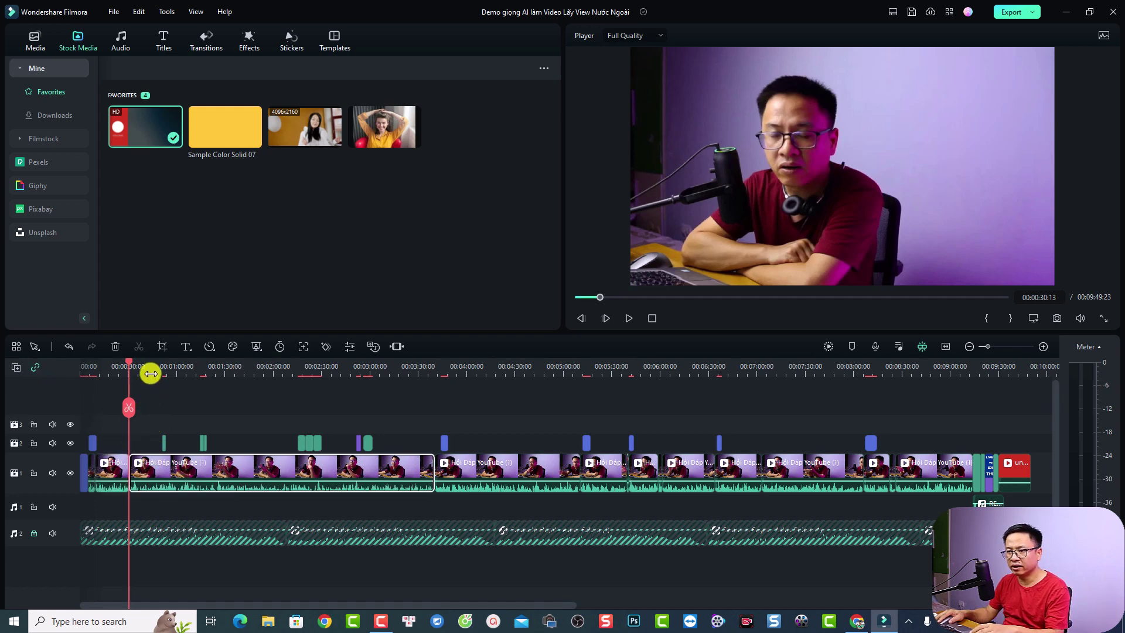
pyautogui.click(151, 369)
pyautogui.hotkey('ctrl', 'b')
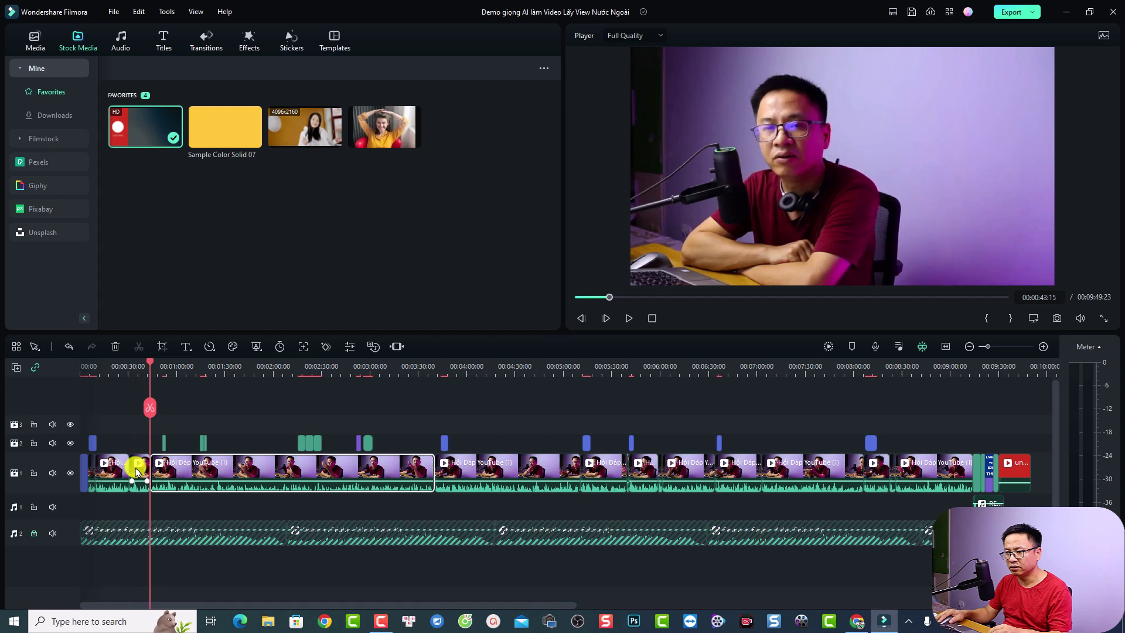
pyautogui.click(140, 472)
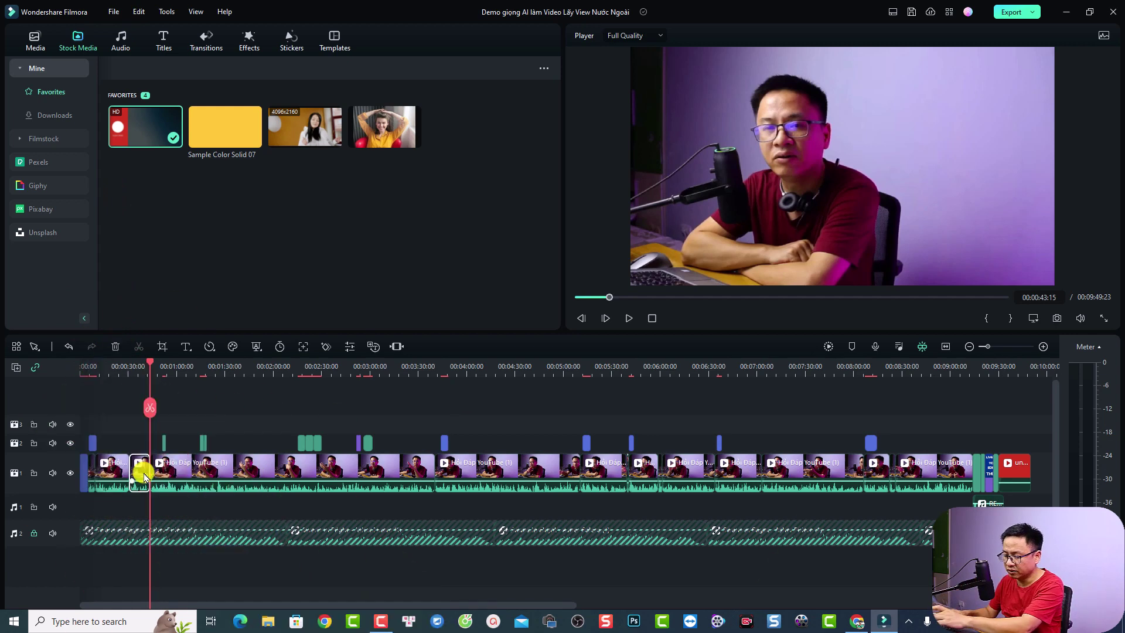
pyautogui.press('Delete')
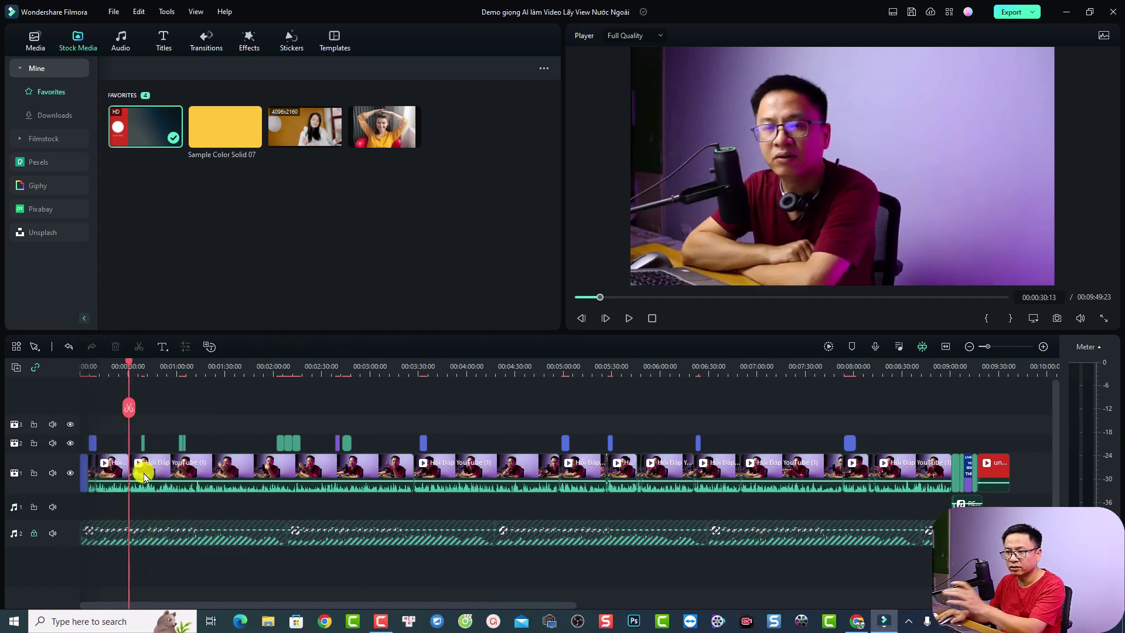
pyautogui.click(111, 473)
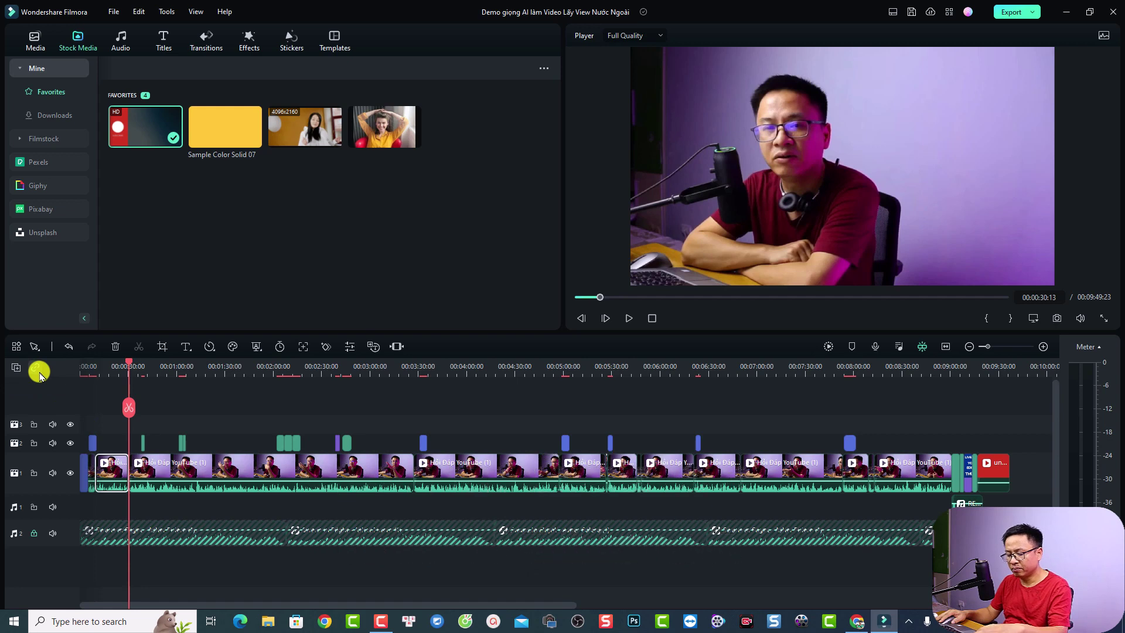
# - Undo the previous removal and delete the short second clip, leaving a gap
pyautogui.hotkey('ctrl', 'z')
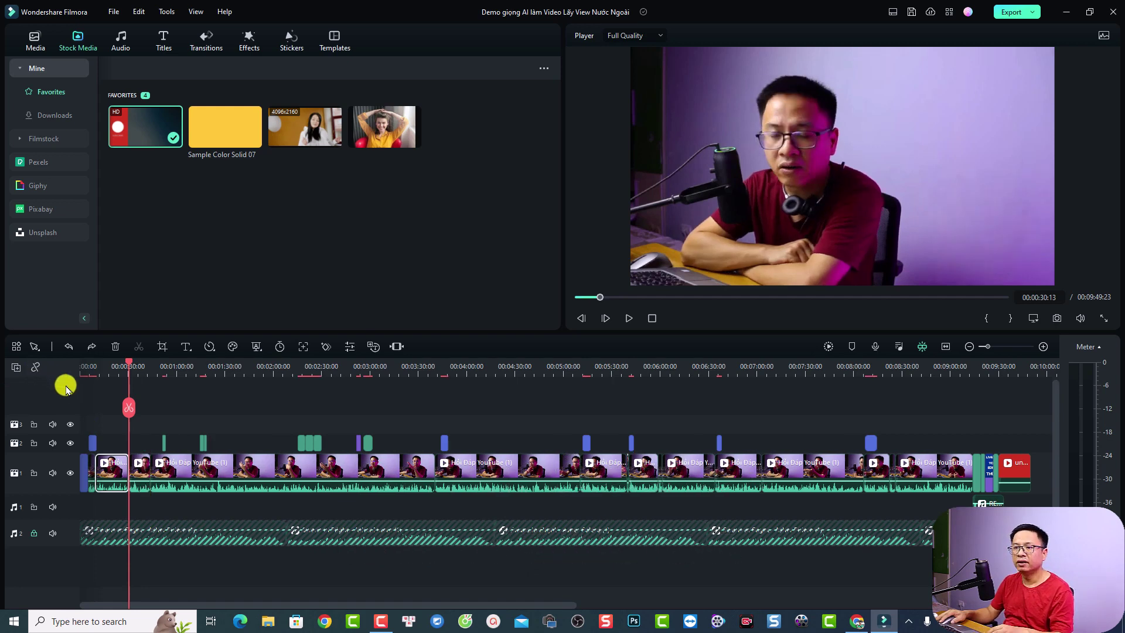
pyautogui.click(135, 473)
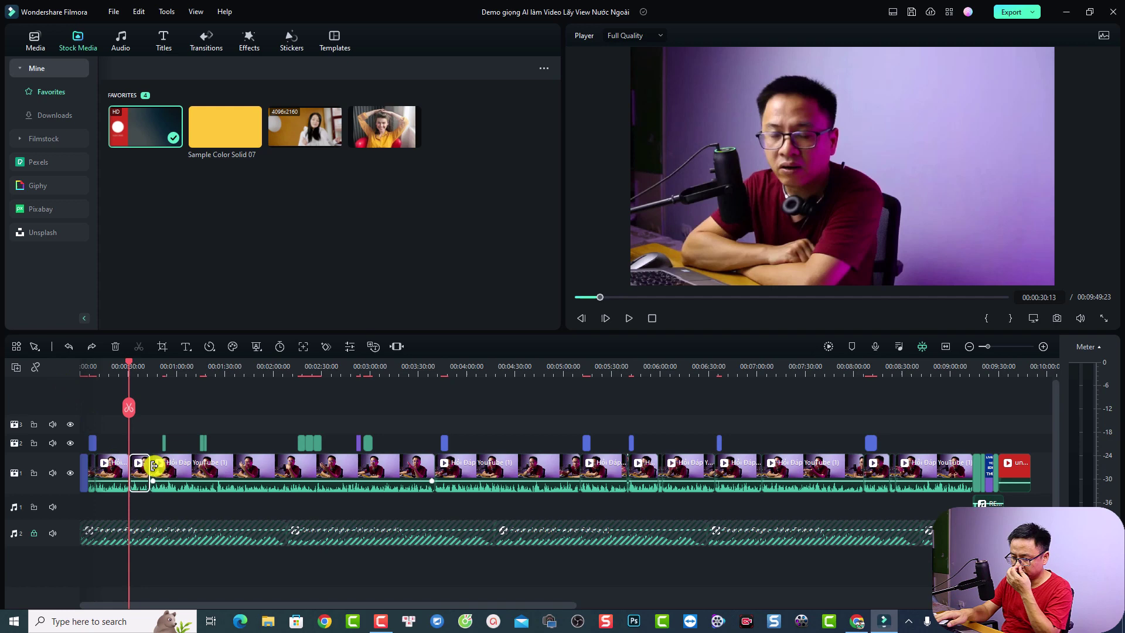
pyautogui.press('Delete')
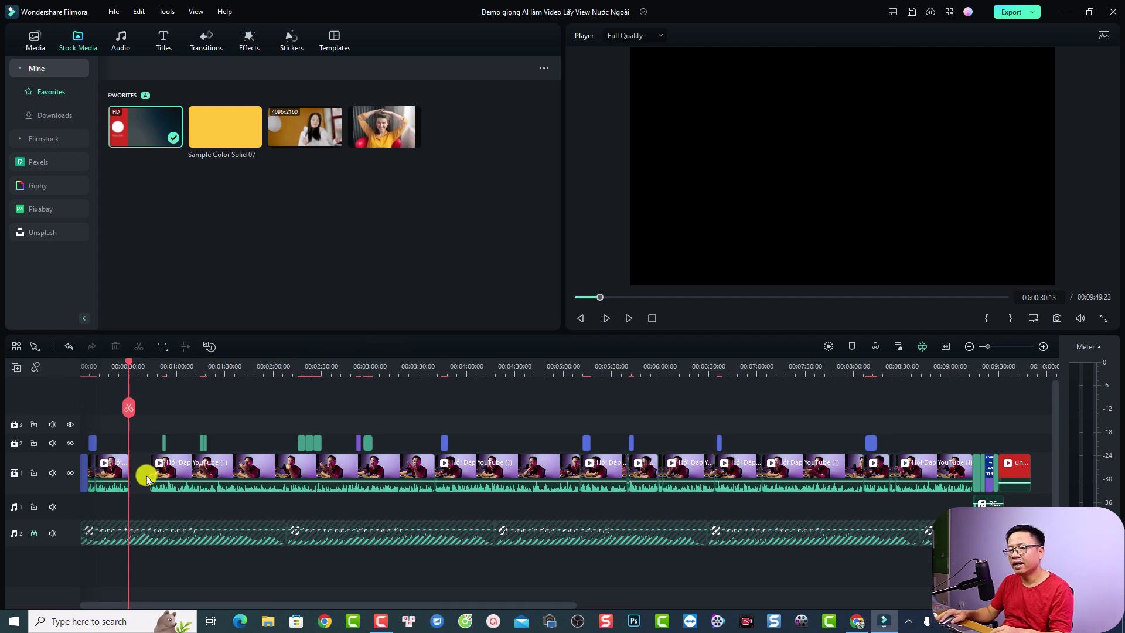
# - Preview the empty gap, then Ripple Delete it so later clips shift left
pyautogui.click(143, 476)
pyautogui.press('space')
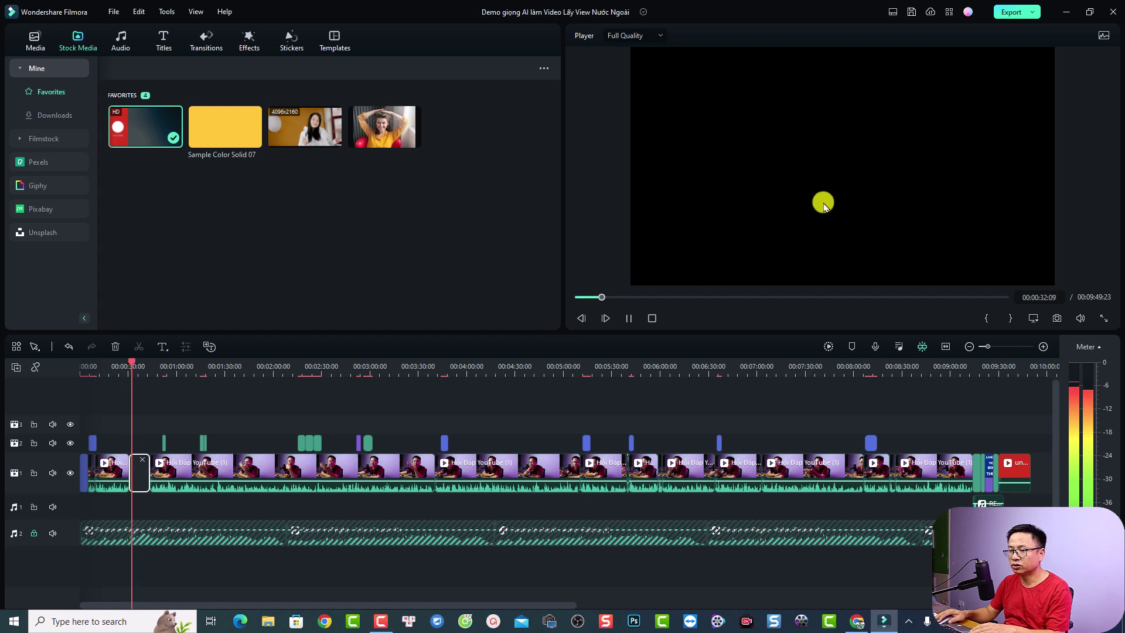
pyautogui.press('space')
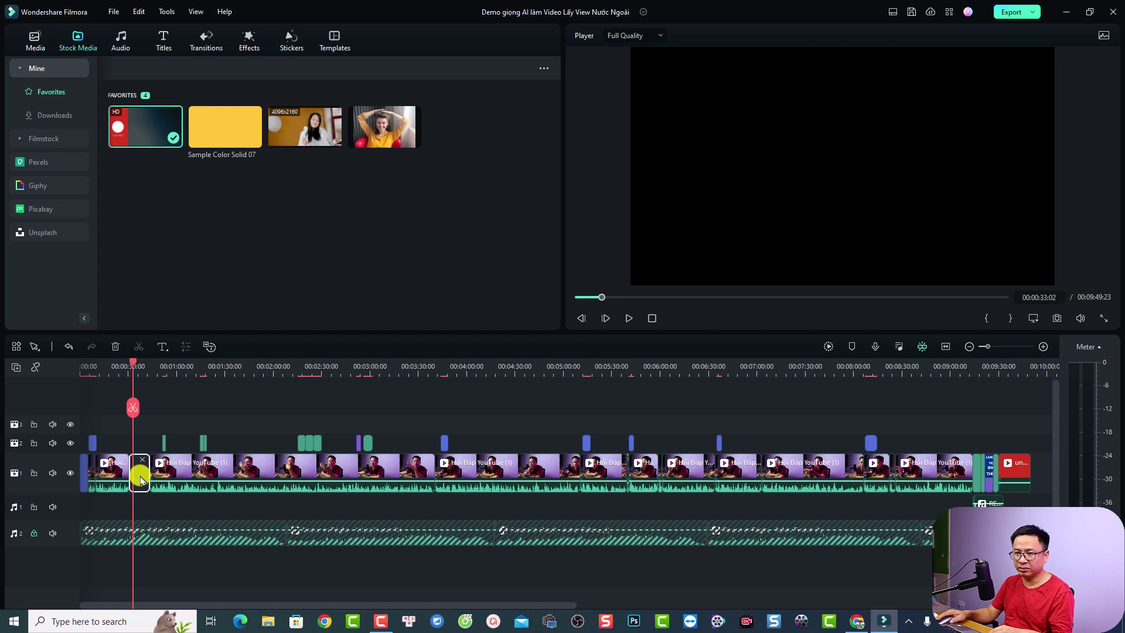
pyautogui.rightClick(141, 480)
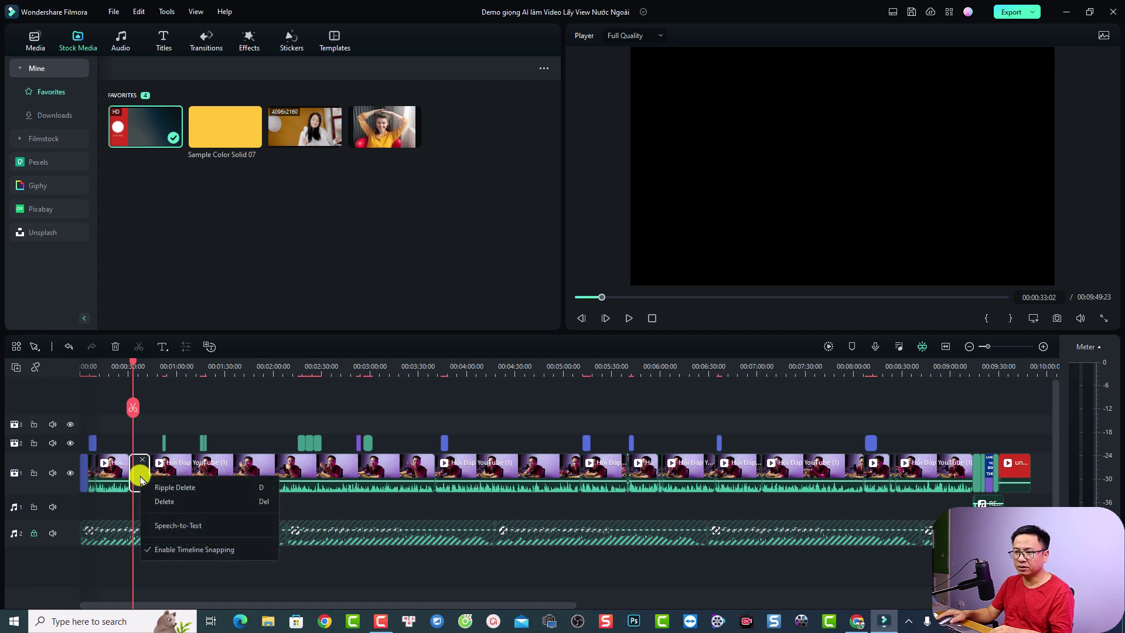
pyautogui.click(168, 488)
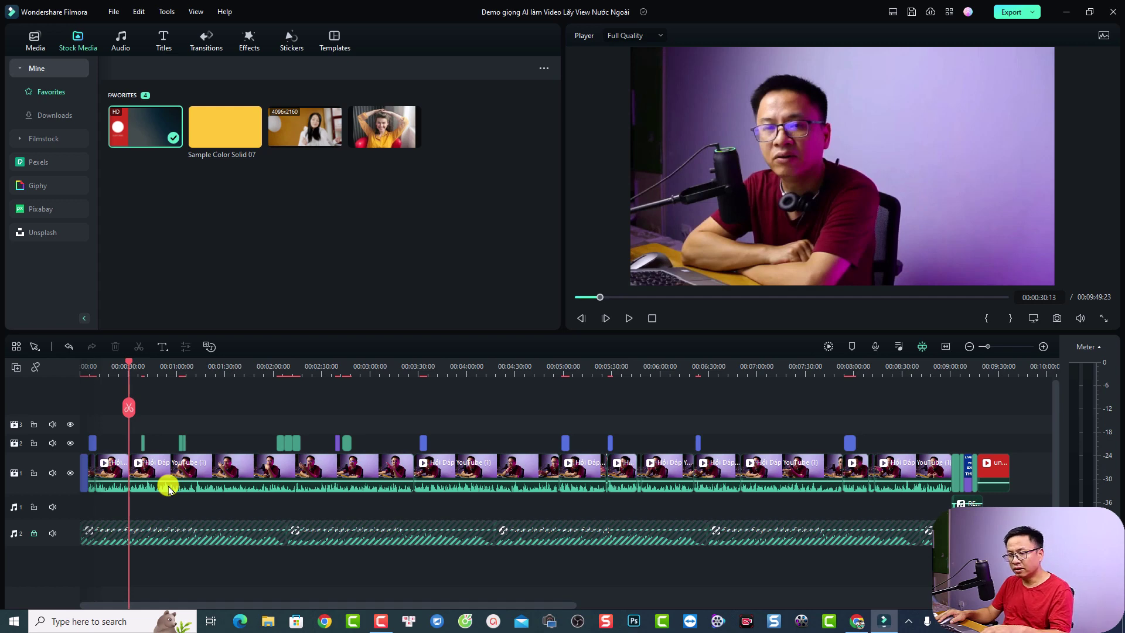
# - Undo the gap removal, delete the gap again, then undo once more to restore it
pyautogui.hotkey('ctrl', 'z')
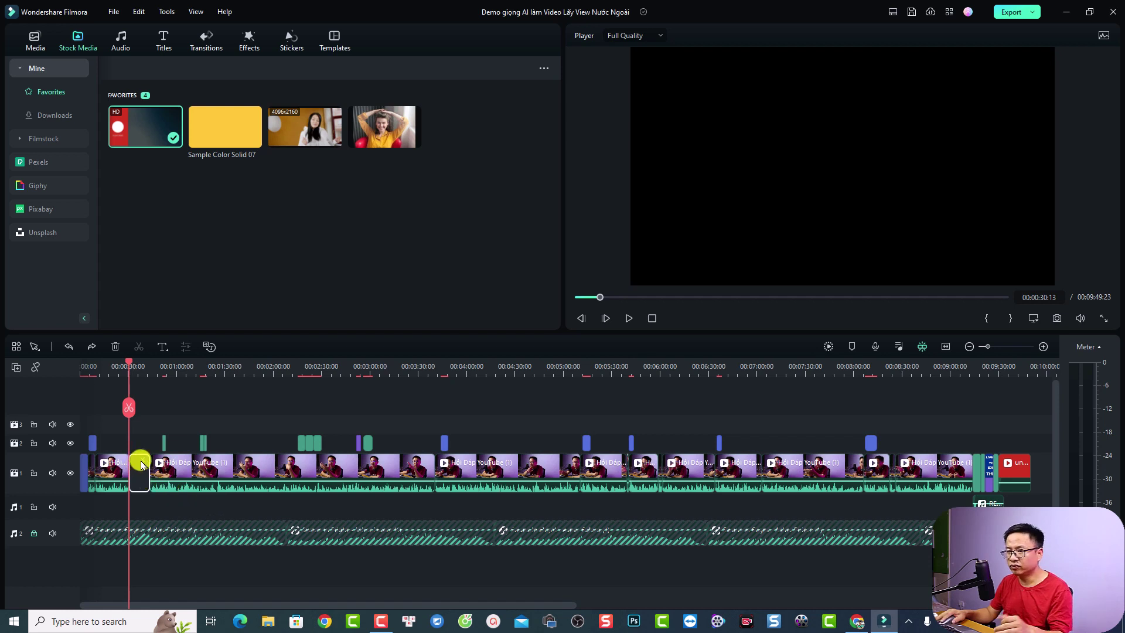
pyautogui.moveTo(142, 482)
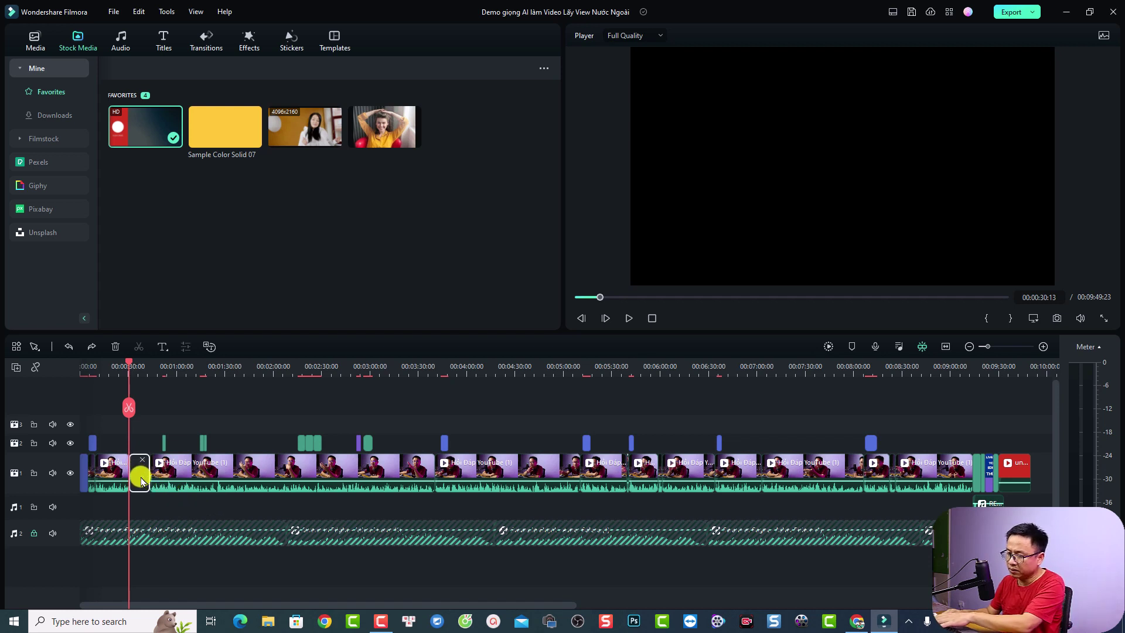
pyautogui.press('Delete')
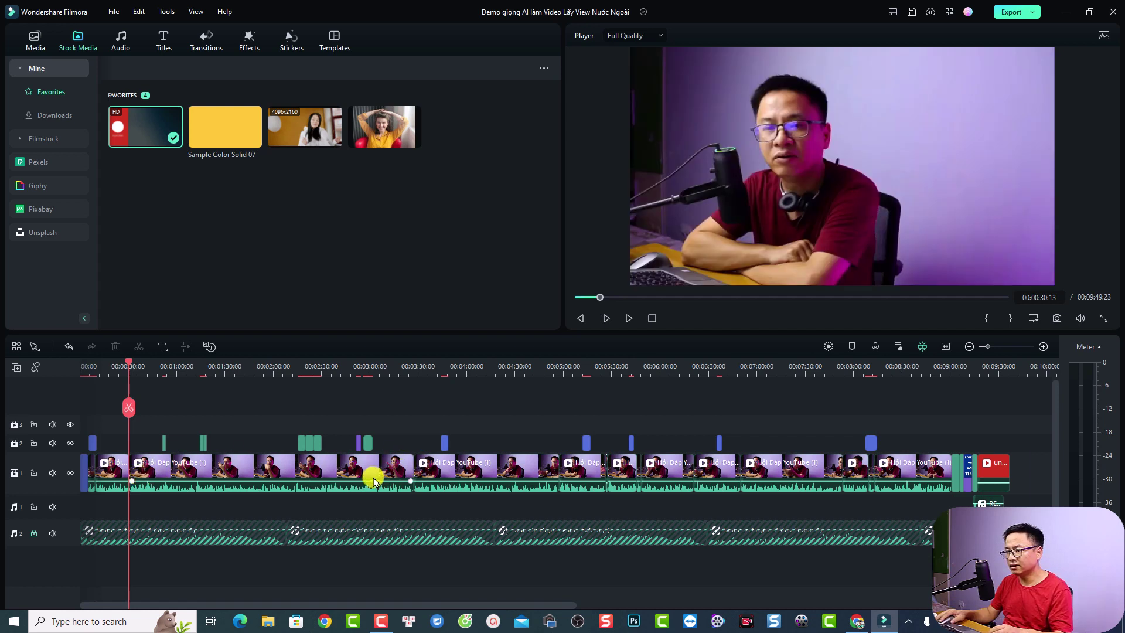
pyautogui.moveTo(636, 480); pyautogui.dragTo(634, 479)
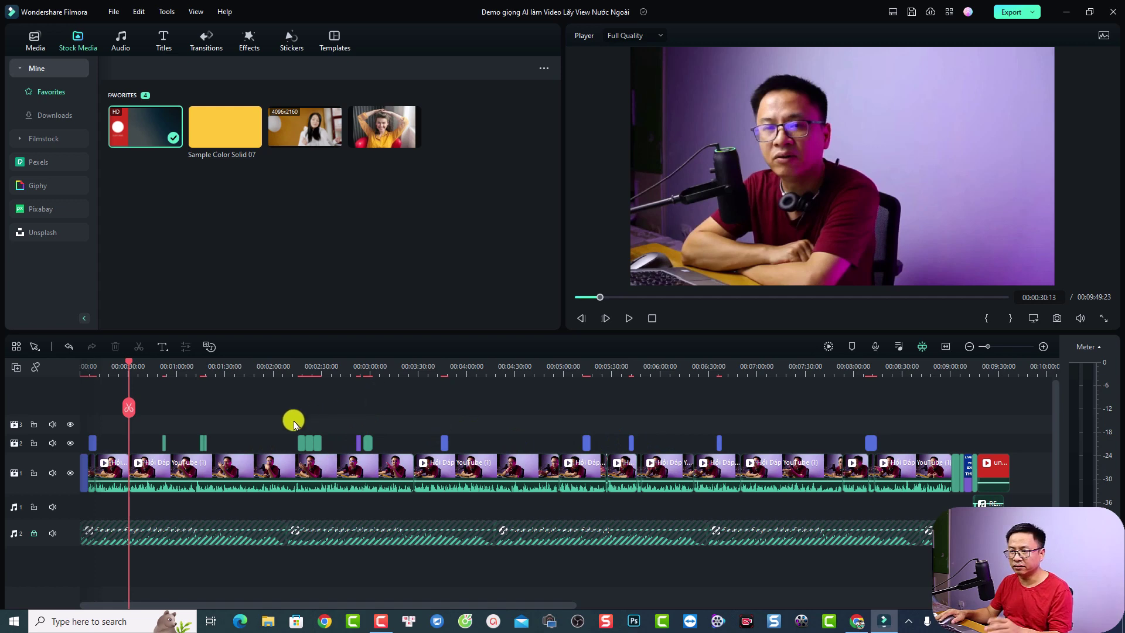
pyautogui.click(163, 473)
pyautogui.hotkey('ctrl', 'z')
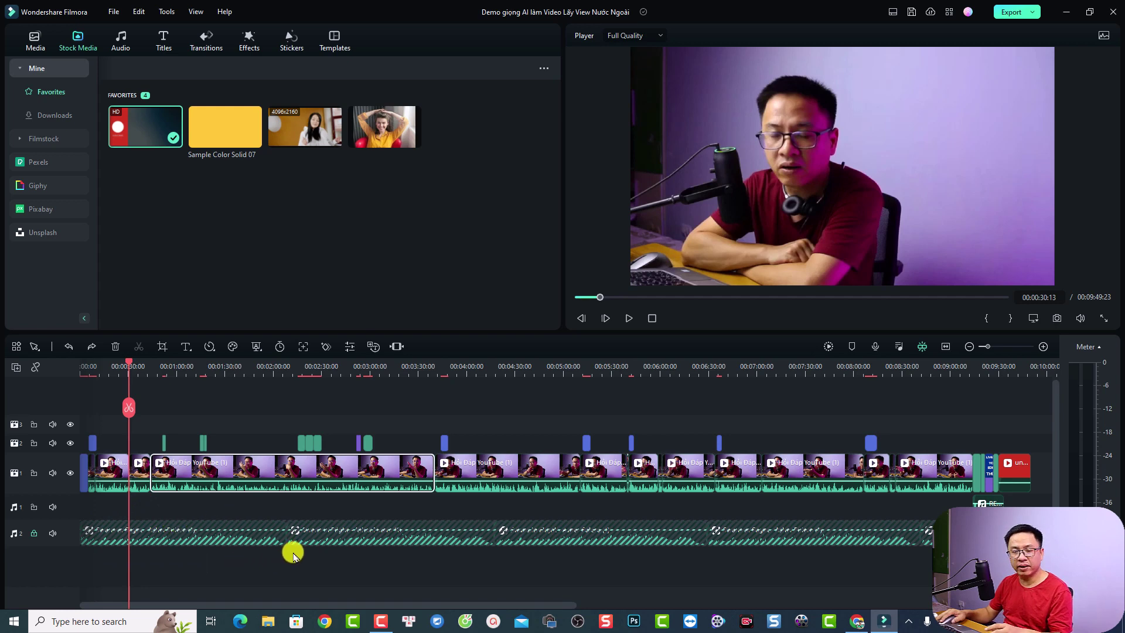
# - Unlock audio track 2 and Ripple Delete the short clip after the first clip
pyautogui.click(33, 534)
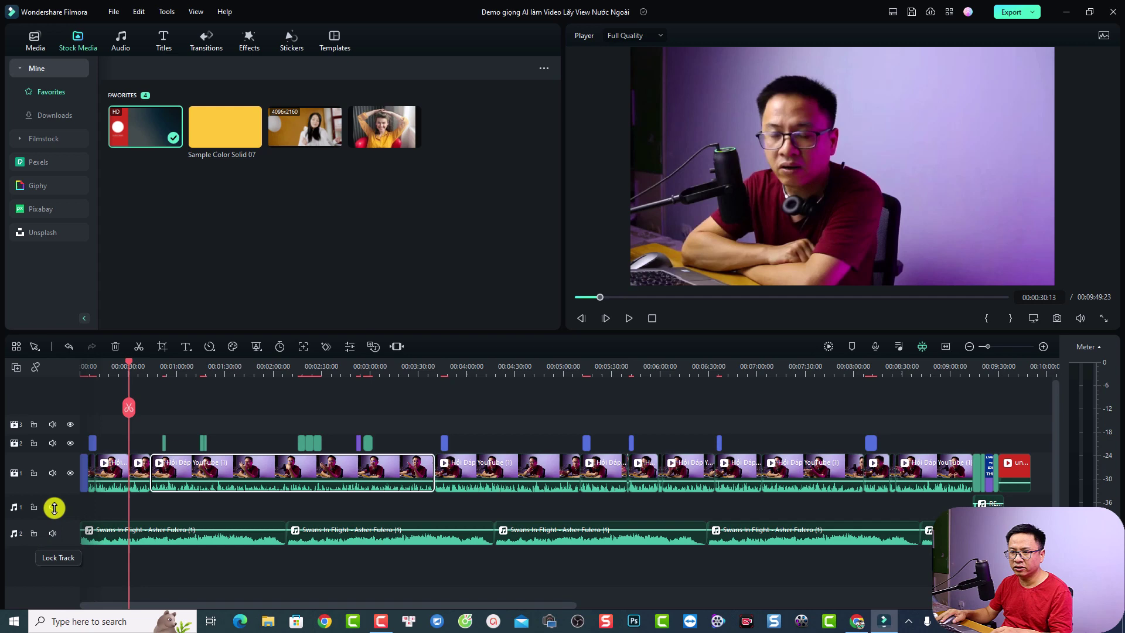
pyautogui.click(140, 472)
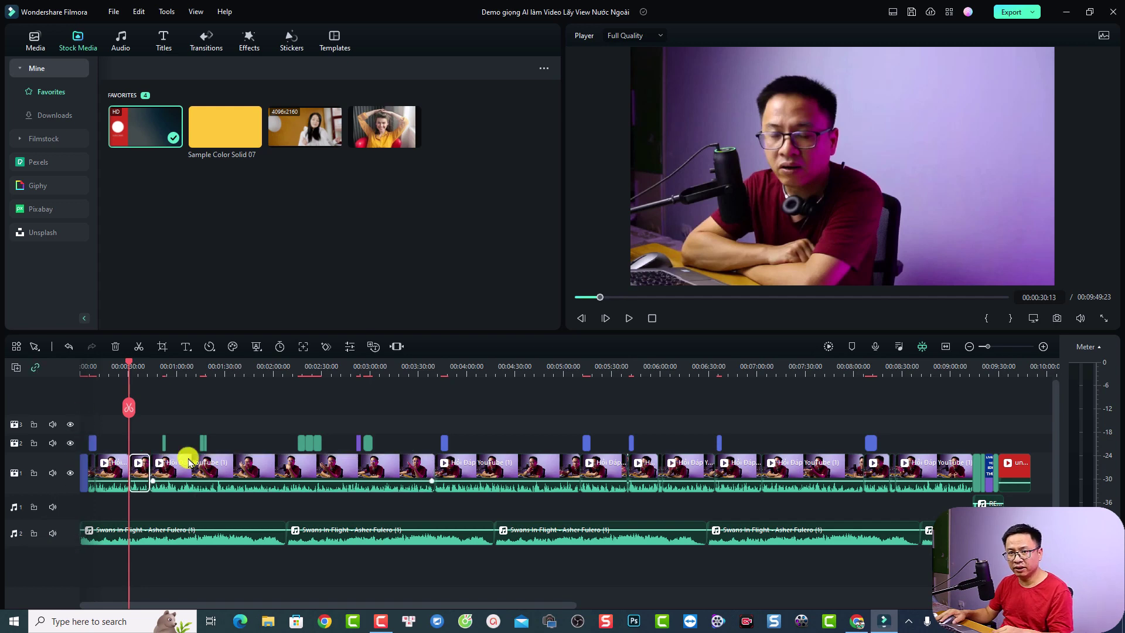
pyautogui.rightClick(141, 464)
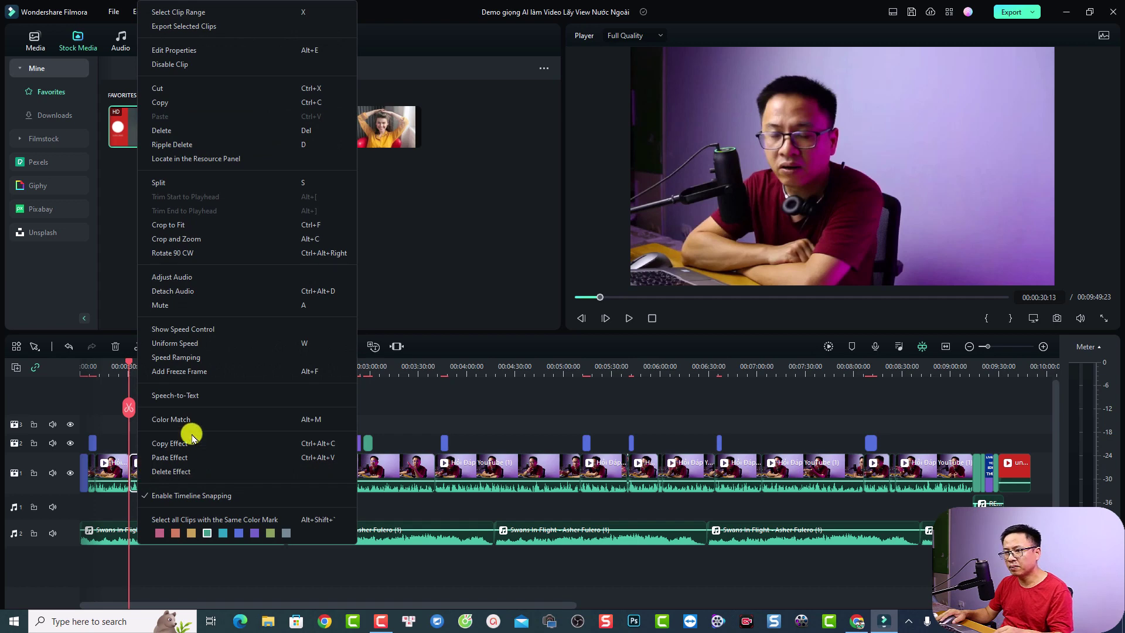
pyautogui.click(192, 145)
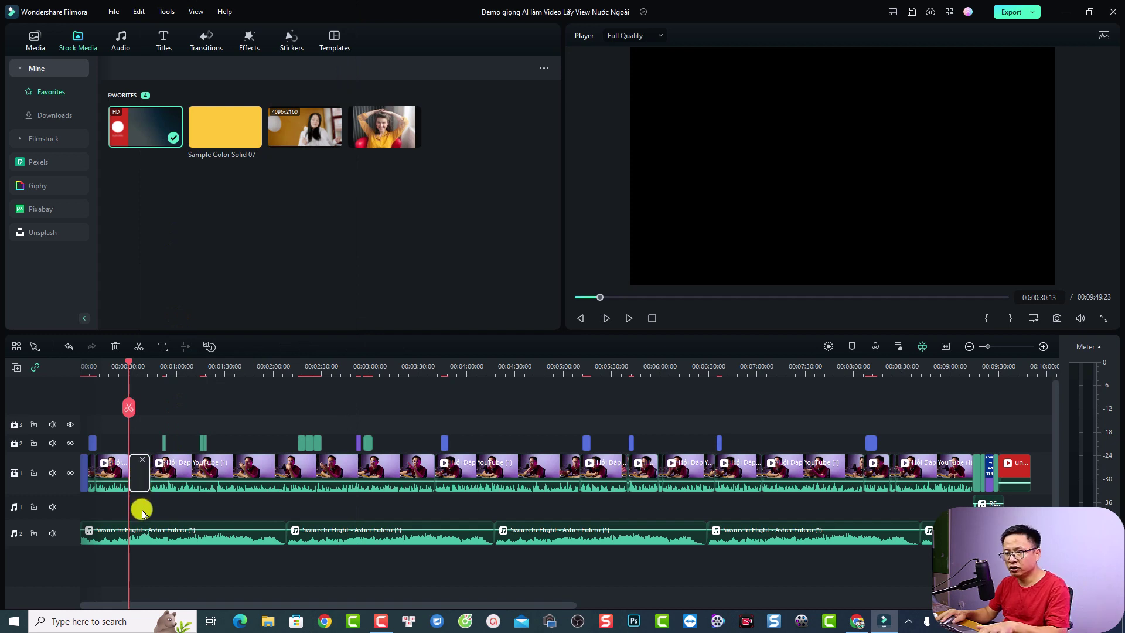
# - Undo, relock audio track 2, and delete the short clip so video clips close up
pyautogui.hotkey('ctrl', 'z')
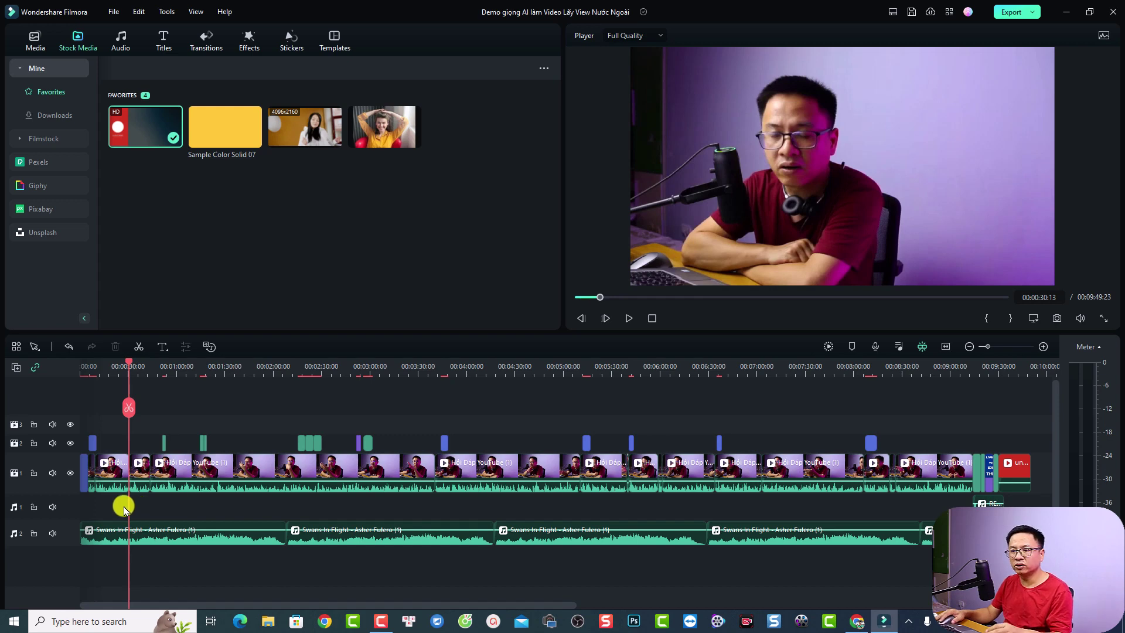
pyautogui.click(34, 534)
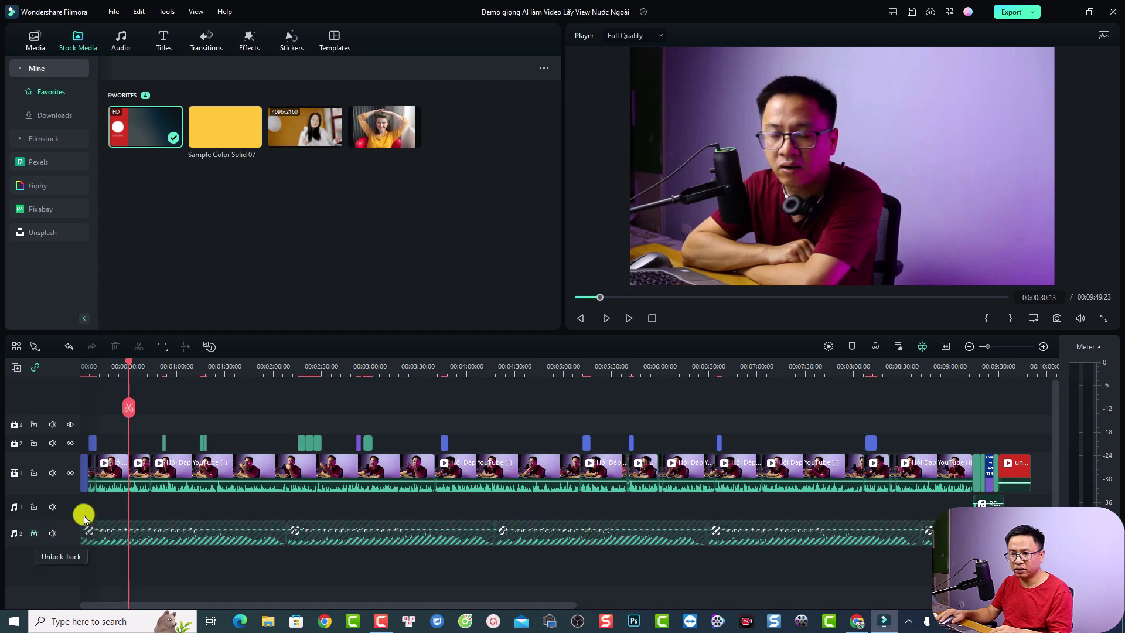
pyautogui.click(138, 473)
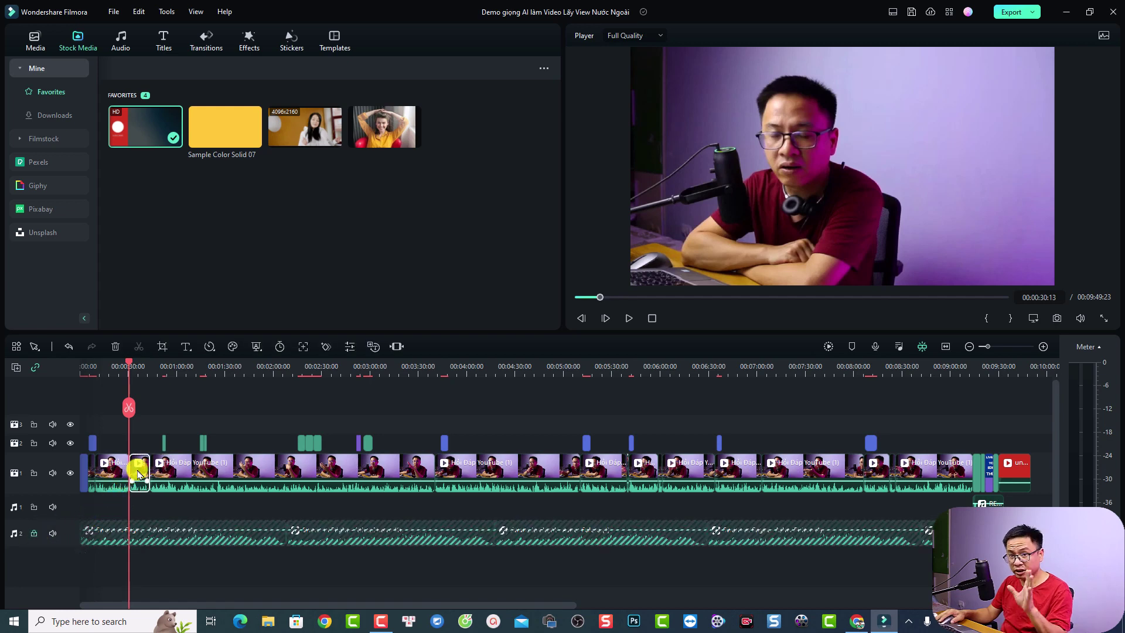
pyautogui.press('Delete')
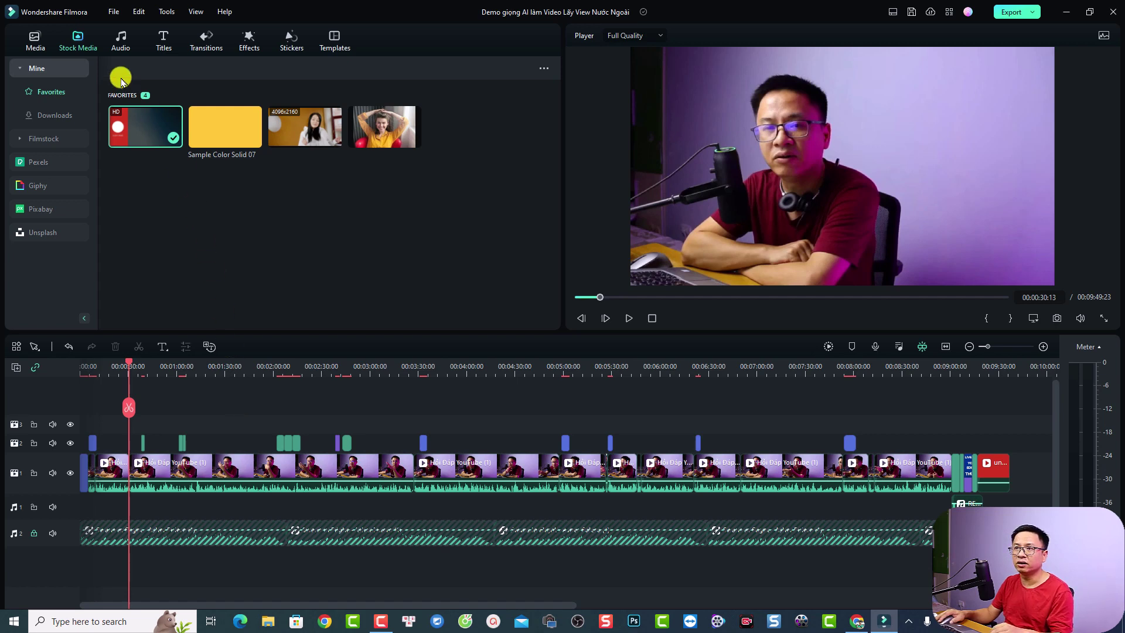
# - Assign D as the Ripple Delete shortcut in the Edit keyboard shortcuts and save
pyautogui.click(111, 11)
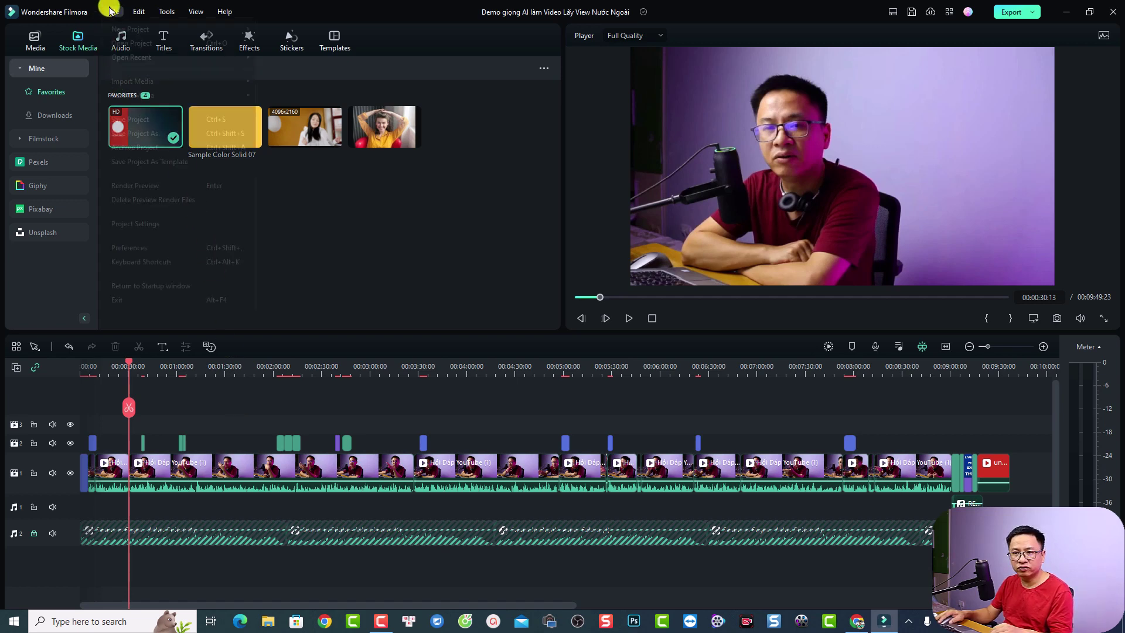
pyautogui.click(141, 262)
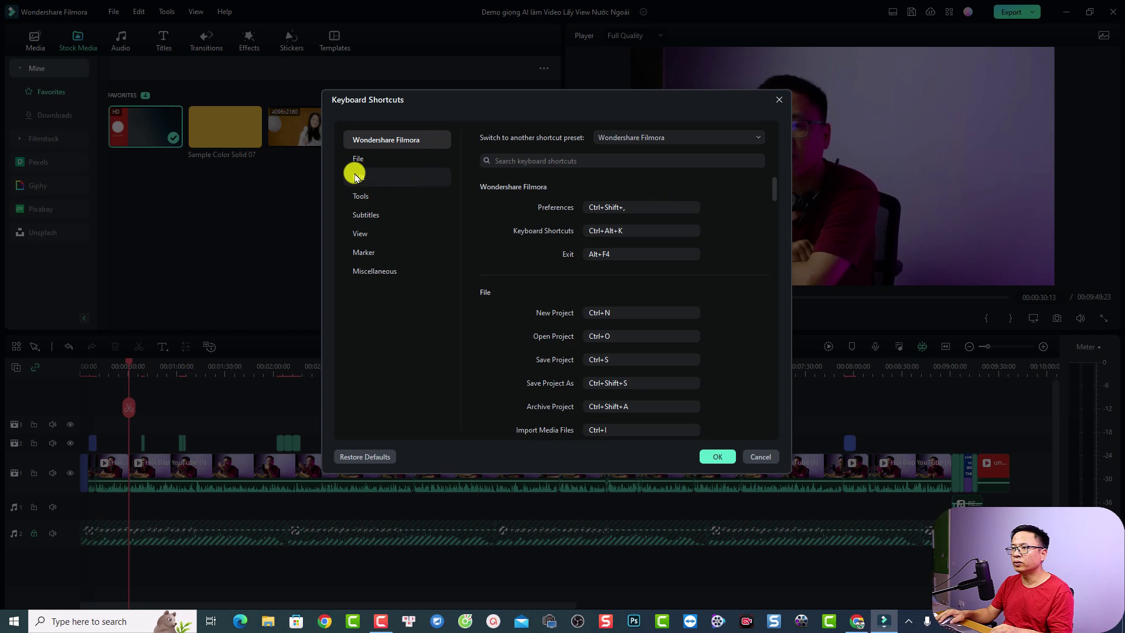
pyautogui.click(356, 177)
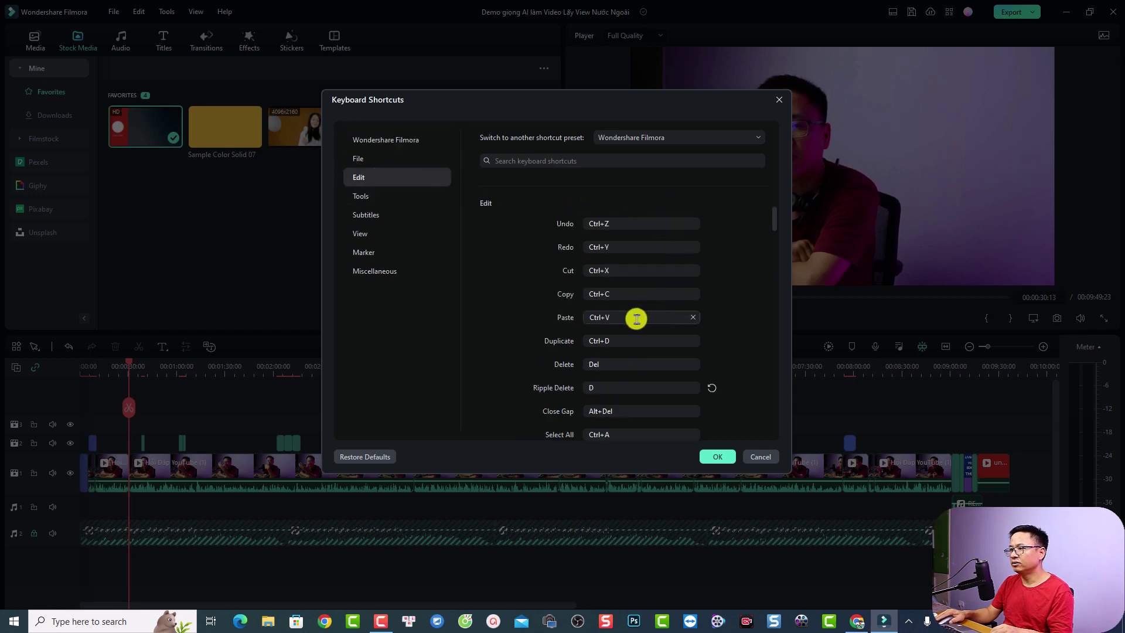
pyautogui.scroll(-1, 606, 333)
pyautogui.click(599, 353)
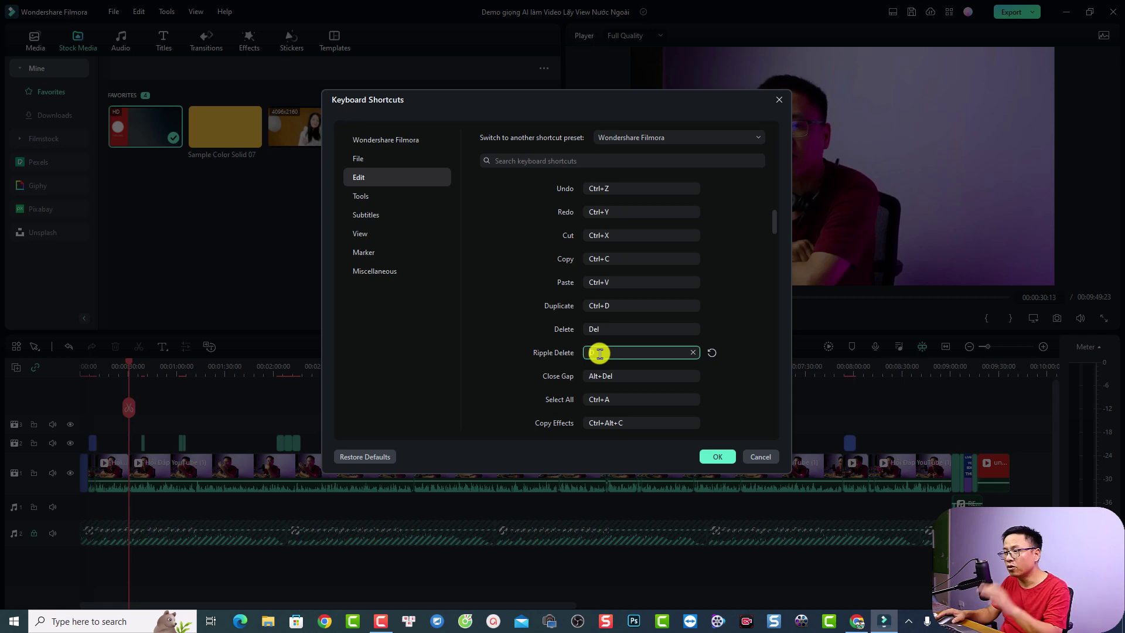
pyautogui.press('d')
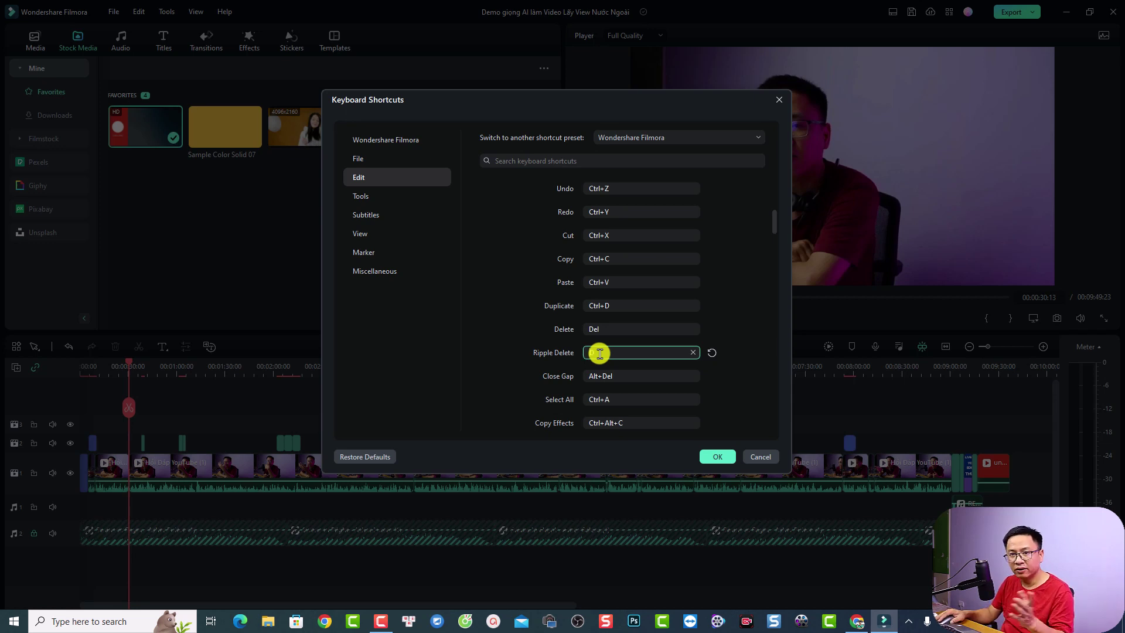
pyautogui.click(717, 456)
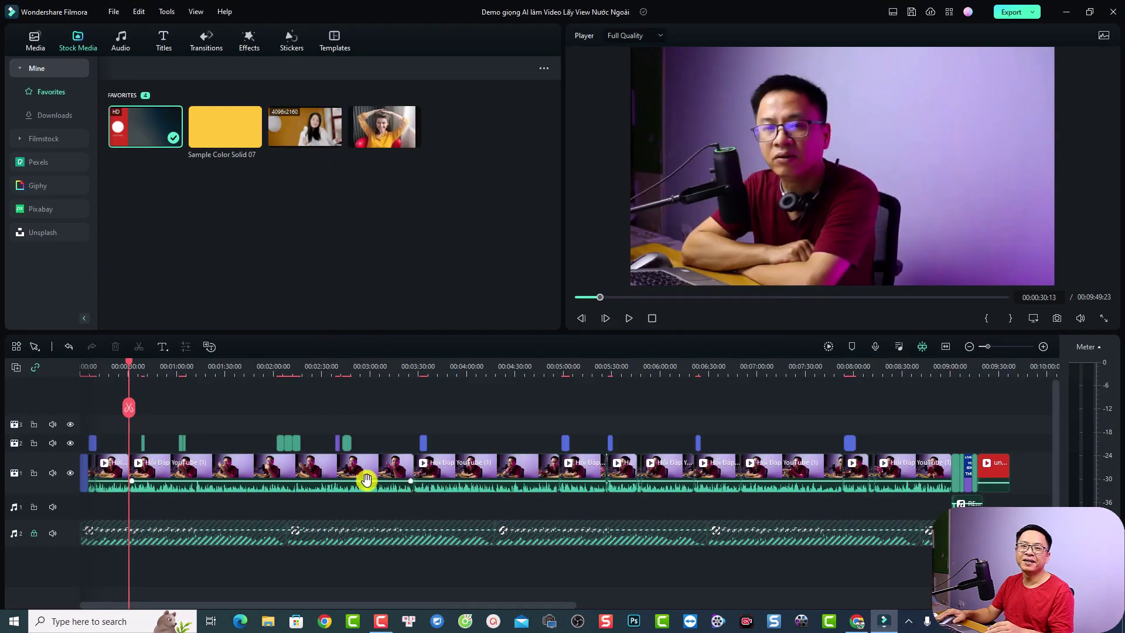